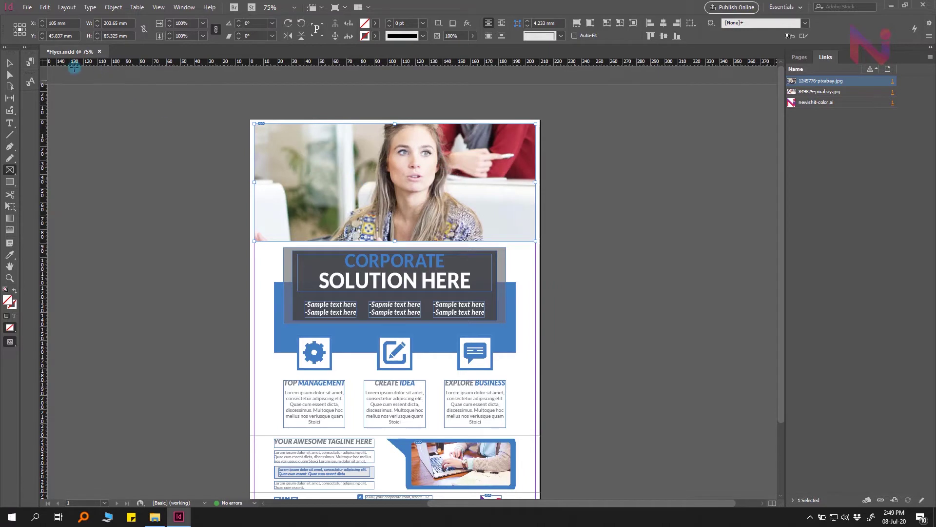
Scale the photo inside the header frame to about 230 × 153 mm and shift it down slightly within the frame.
{"action": "left_click", "coordinate": [10, 63]}
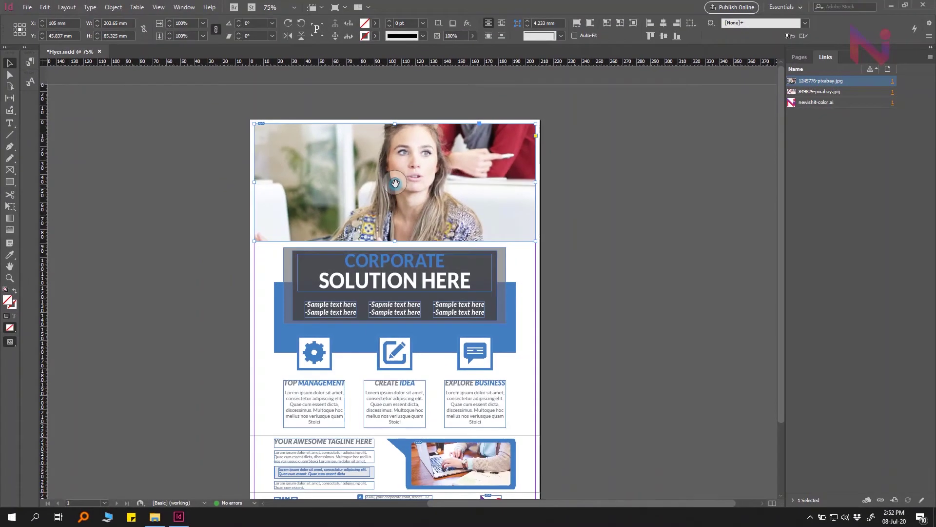
{"action": "left_click", "coordinate": [395, 183]}
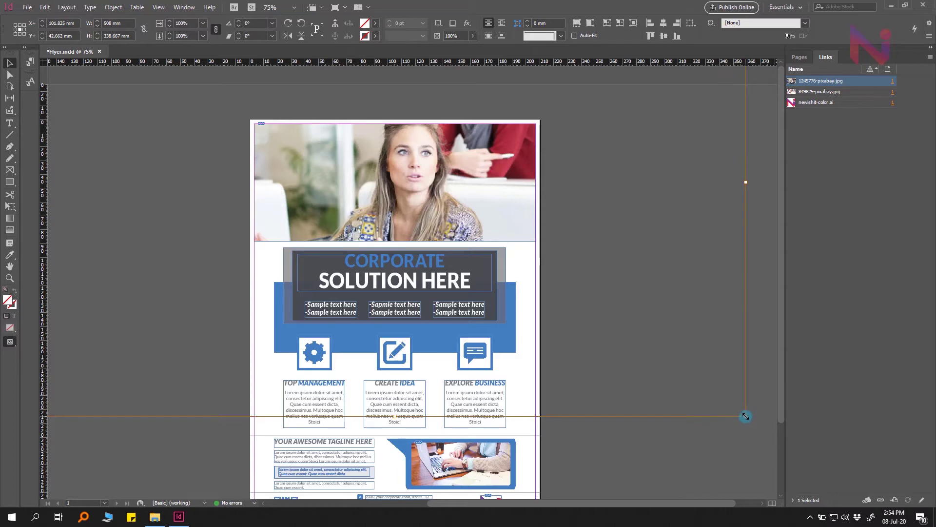
{"action": "left_click_drag", "start_coordinate": [745, 416], "coordinate": [553, 261]}
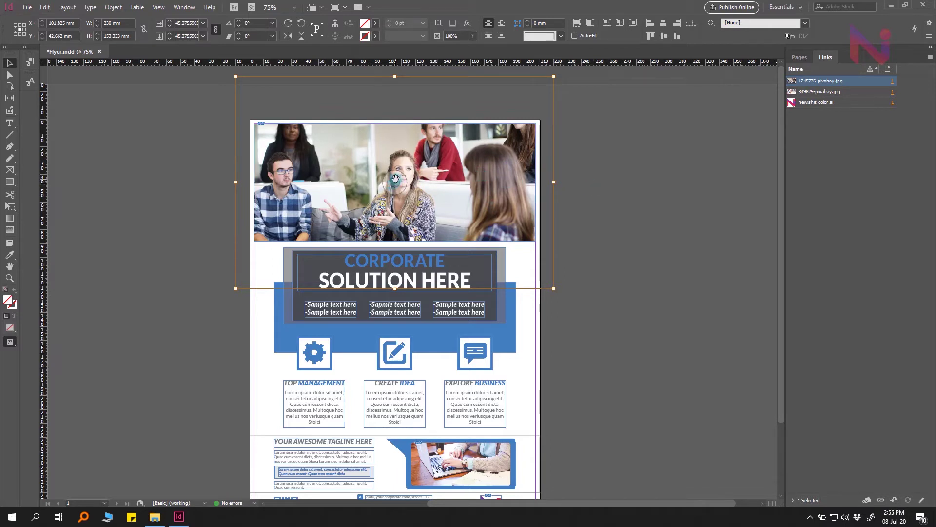
{"action": "mouse_move", "coordinate": [394, 182]}
{"action": "left_mouse_down"}
{"action": "mouse_move", "coordinate": [394, 204]}
{"action": "mouse_move", "coordinate": [400, 187]}
{"action": "left_mouse_up"}
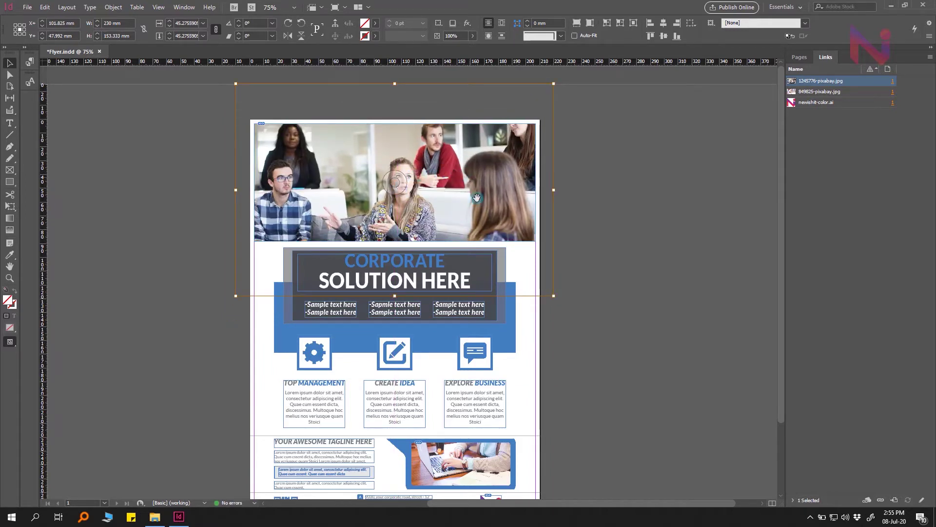
{"action": "left_click", "coordinate": [637, 159]}
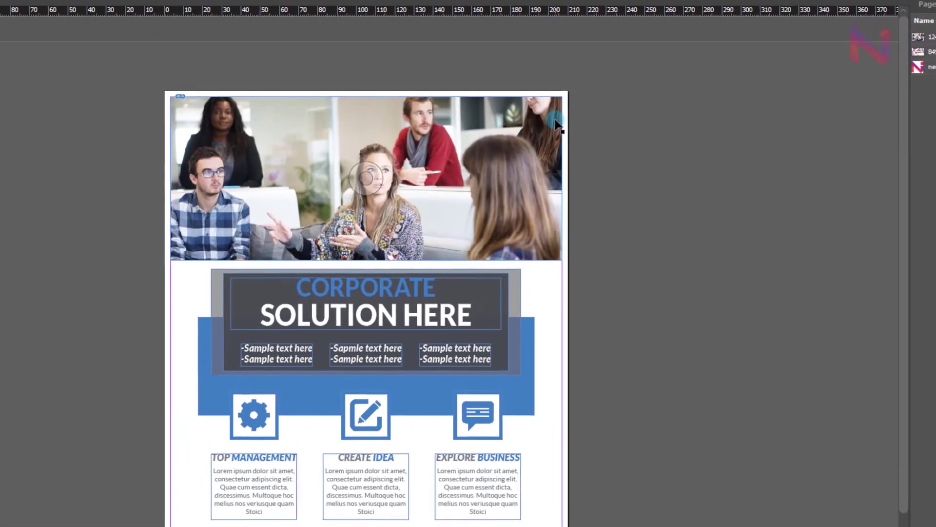
Switch the selection between the header photo's frame and the image content inside it using the content grabber.
{"action": "left_click", "coordinate": [532, 144]}
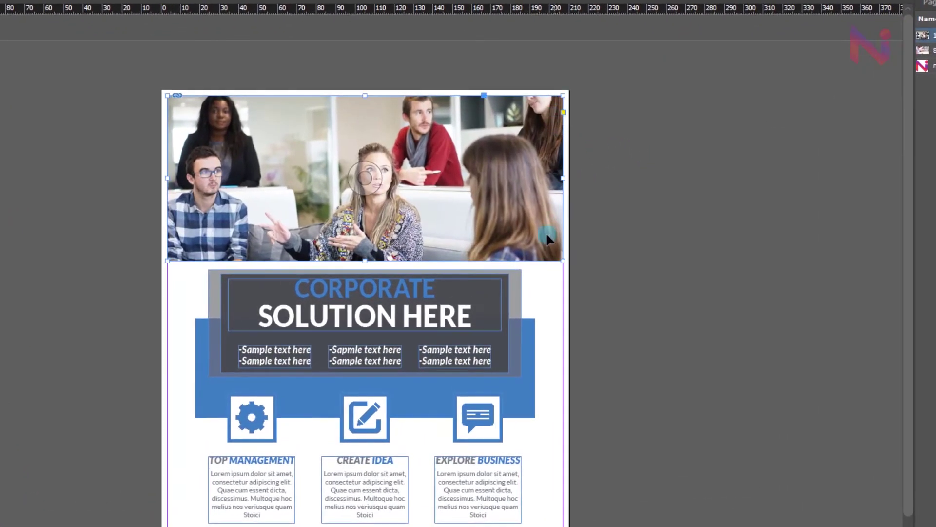
{"action": "left_click", "coordinate": [425, 140]}
{"action": "left_click", "coordinate": [468, 145]}
{"action": "left_click", "coordinate": [365, 175]}
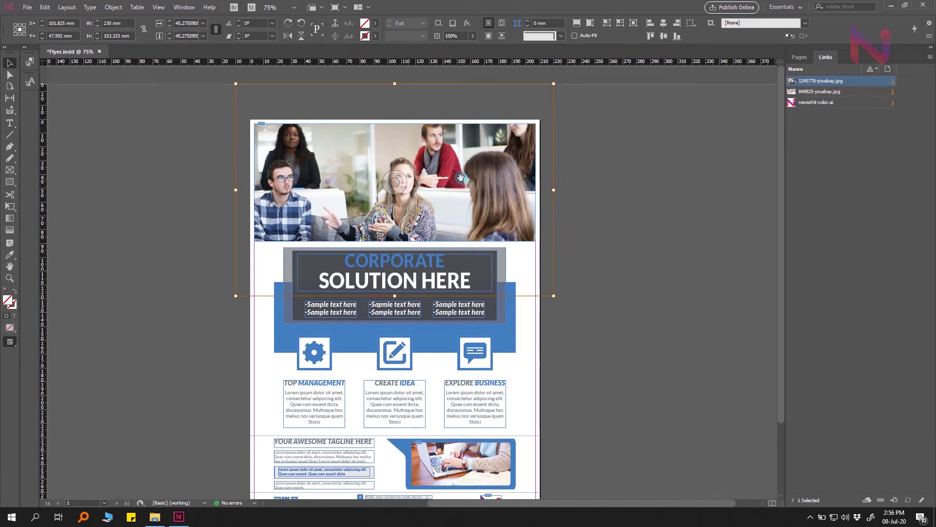
{"action": "left_click", "coordinate": [501, 233]}
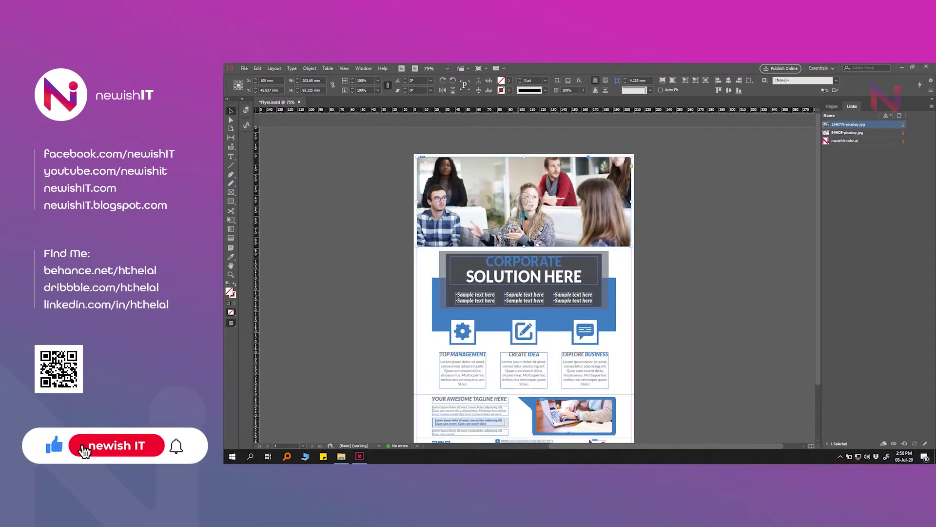
Hide the content grabber on image frames.
{"action": "left_click", "coordinate": [344, 69]}
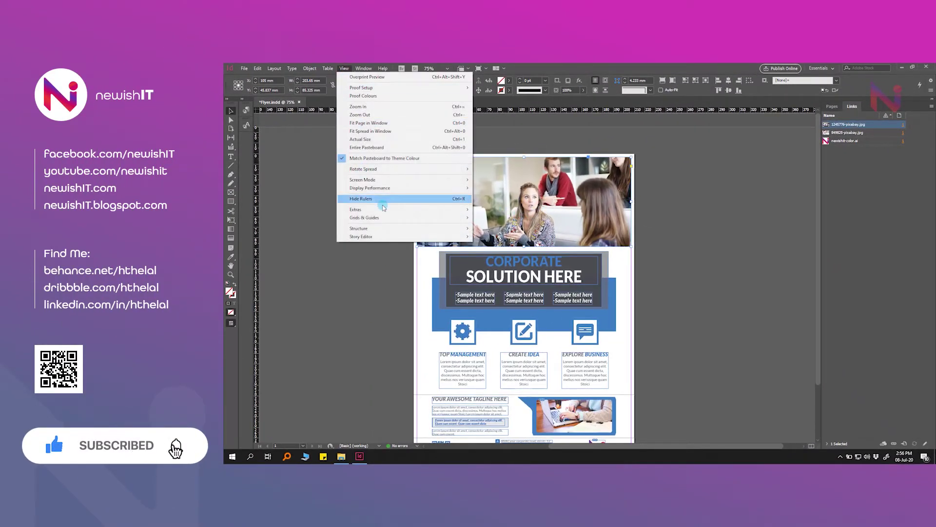
{"action": "mouse_move", "coordinate": [384, 210]}
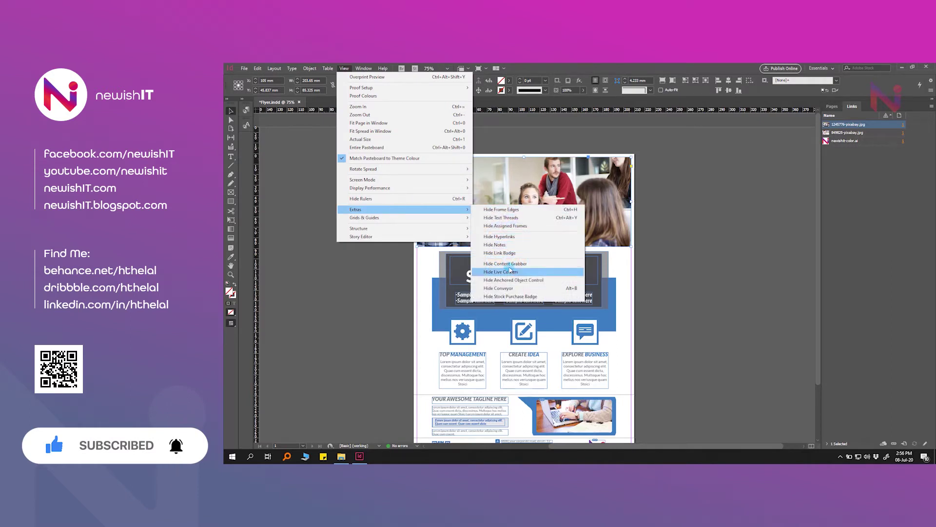
{"action": "left_click", "coordinate": [526, 264]}
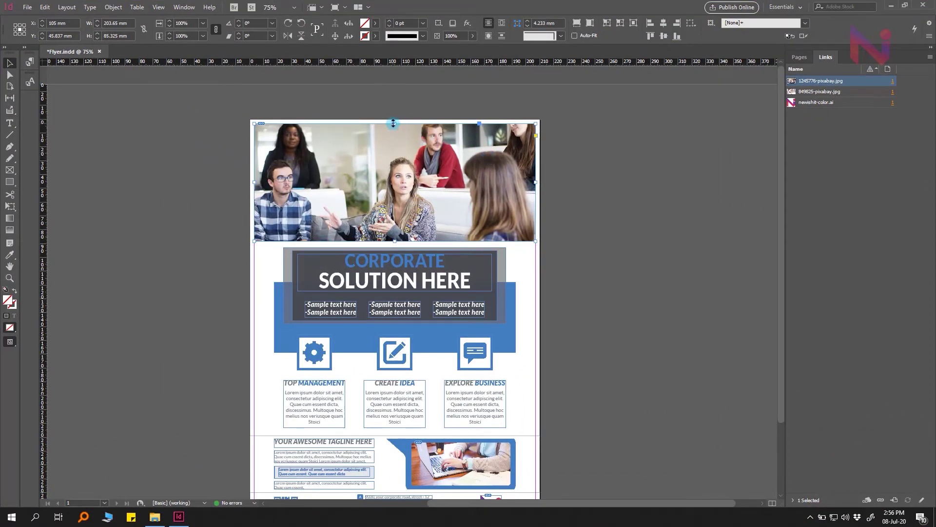
Crop the header photo on both sides and along its lower edge to a frame of about 177 × 83 mm.
{"action": "mouse_move", "coordinate": [394, 123]}
{"action": "left_mouse_down"}
{"action": "mouse_move", "coordinate": [394, 145]}
{"action": "mouse_move", "coordinate": [396, 123]}
{"action": "left_mouse_up"}
{"action": "left_click_drag", "start_coordinate": [535, 182], "coordinate": [520, 183]}
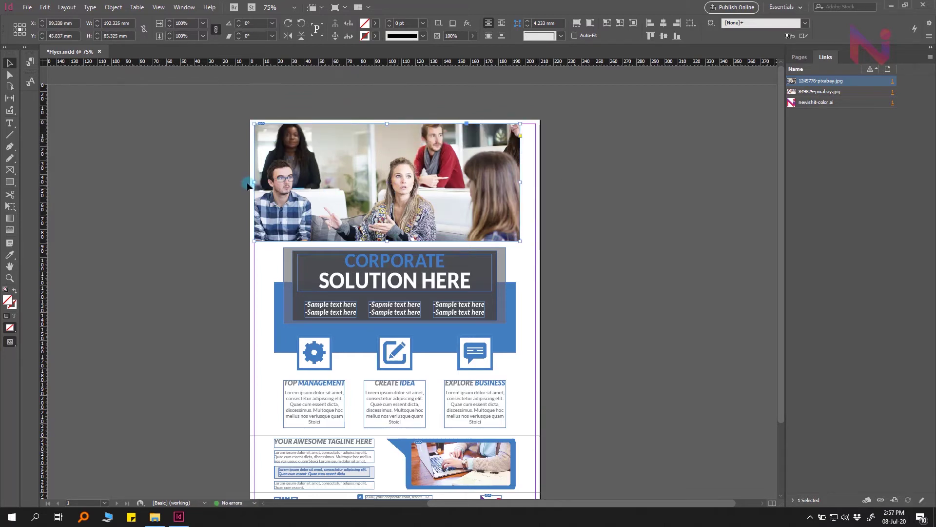
{"action": "left_click_drag", "start_coordinate": [254, 184], "coordinate": [275, 186]}
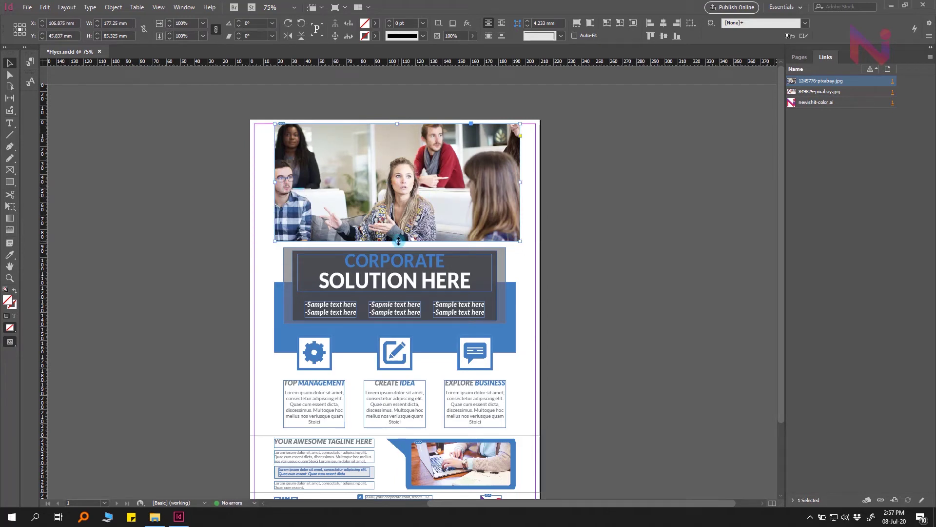
{"action": "left_click_drag", "start_coordinate": [398, 241], "coordinate": [398, 239]}
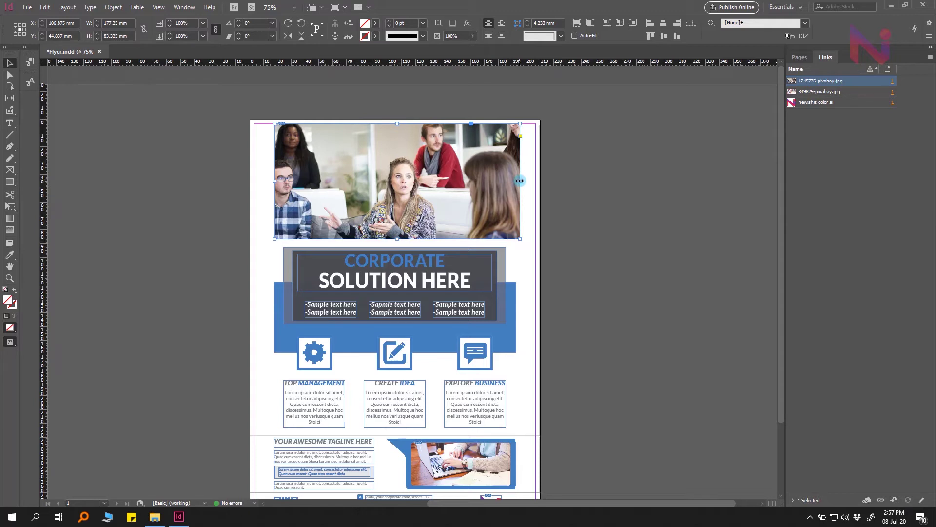
Shrink the header photo's frame evenly about its centre to about 140 × 80 mm and deselect it.
{"action": "mouse_move", "coordinate": [520, 180]}
{"action": "left_mouse_down"}
{"action": "mouse_move", "coordinate": [511, 188]}
{"action": "mouse_move", "coordinate": [520, 188]}
{"action": "left_mouse_up"}
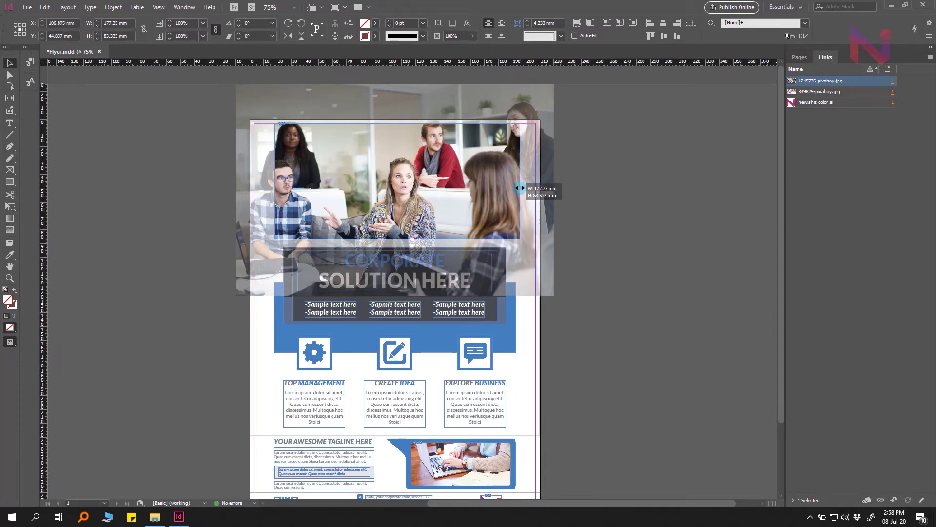
{"action": "left_click_drag", "start_coordinate": [520, 188], "coordinate": [520, 188]}
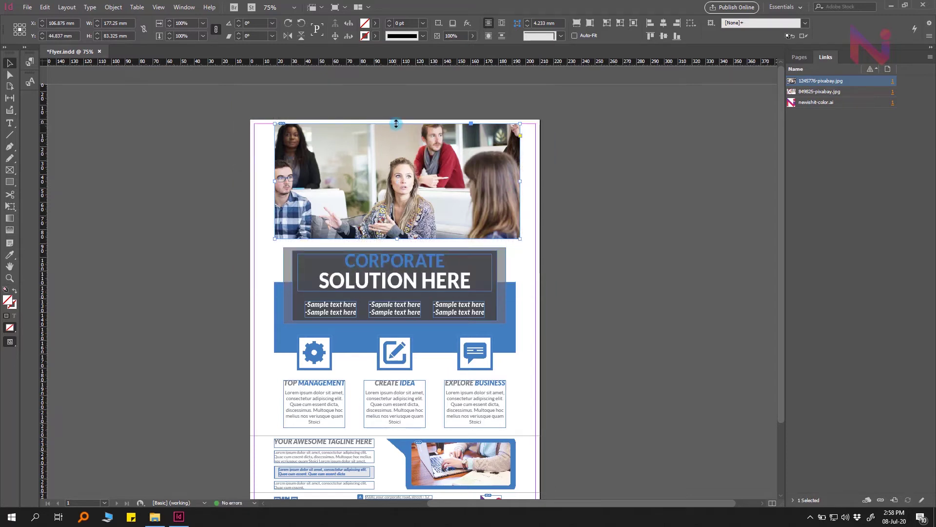
{"action": "left_click_drag", "start_coordinate": [396, 123], "coordinate": [398, 124]}
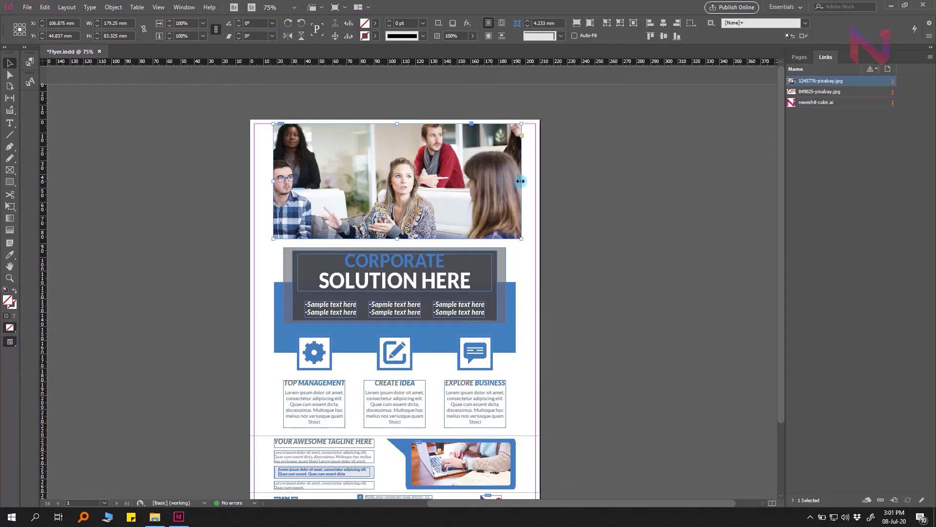
{"action": "left_click_drag", "start_coordinate": [521, 181], "coordinate": [499, 181]}
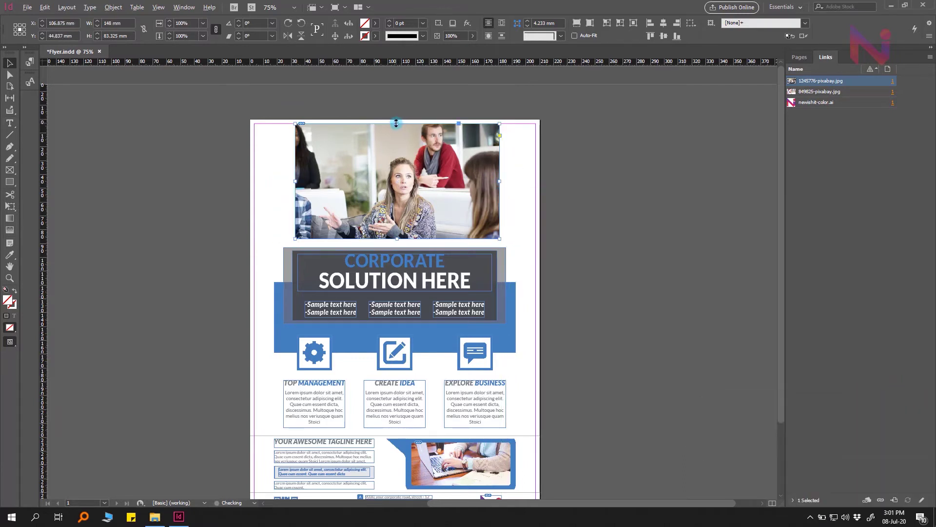
{"action": "mouse_move", "coordinate": [396, 123]}
{"action": "left_mouse_down"}
{"action": "mouse_move", "coordinate": [398, 145]}
{"action": "mouse_move", "coordinate": [401, 126]}
{"action": "left_mouse_up"}
{"action": "key", "text": "ctrl+shift+a"}
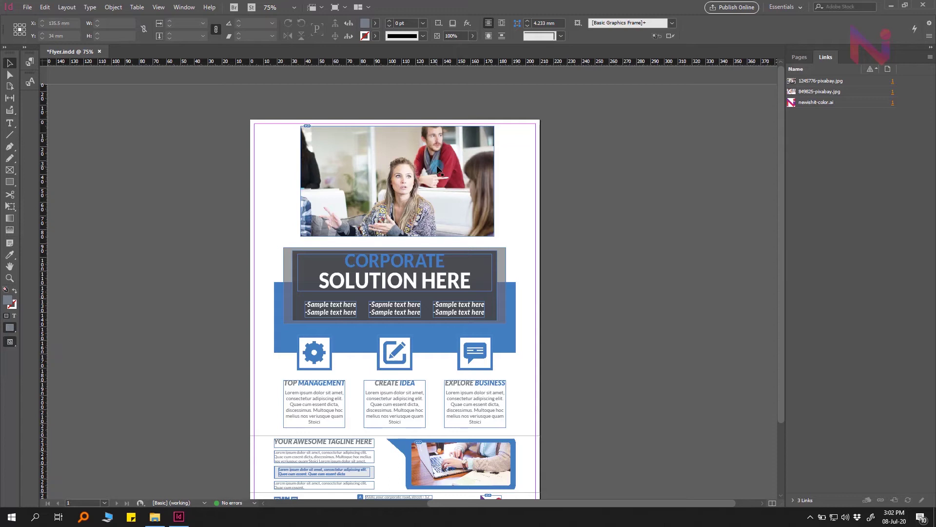
Review the fitting commands available for the selected header photo frame.
{"action": "left_click", "coordinate": [474, 148]}
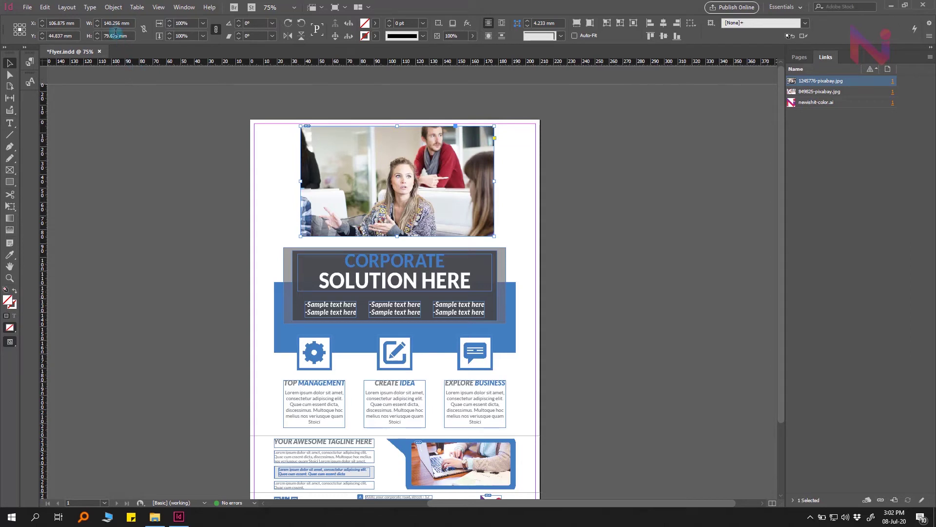
{"action": "left_click", "coordinate": [113, 8]}
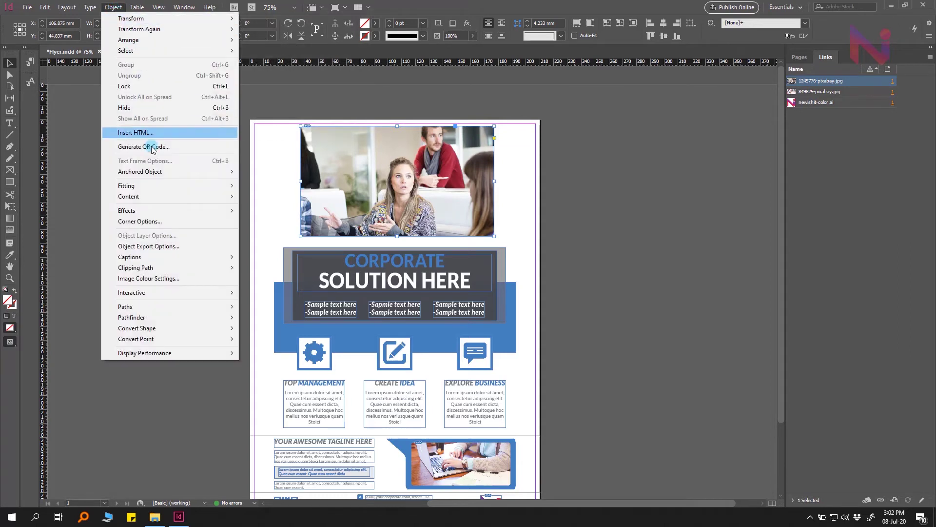
{"action": "mouse_move", "coordinate": [157, 188]}
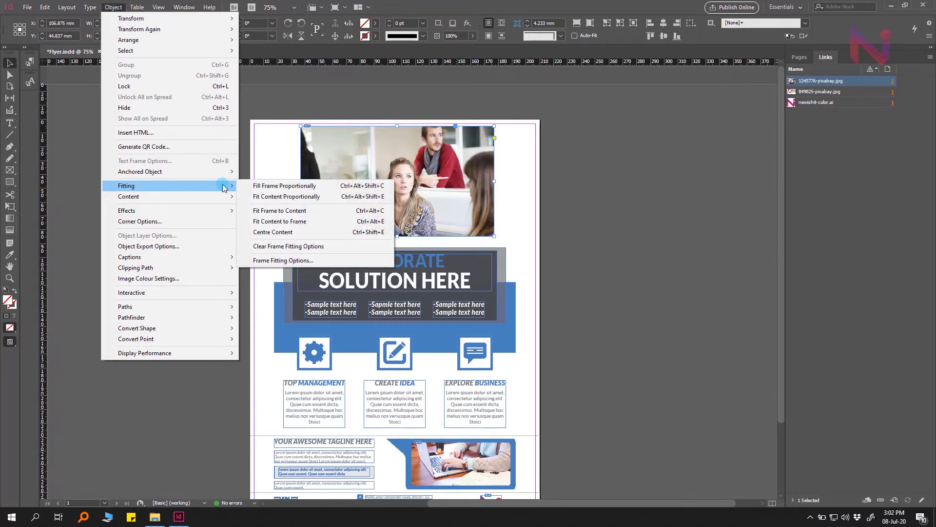
{"action": "left_click", "coordinate": [567, 6]}
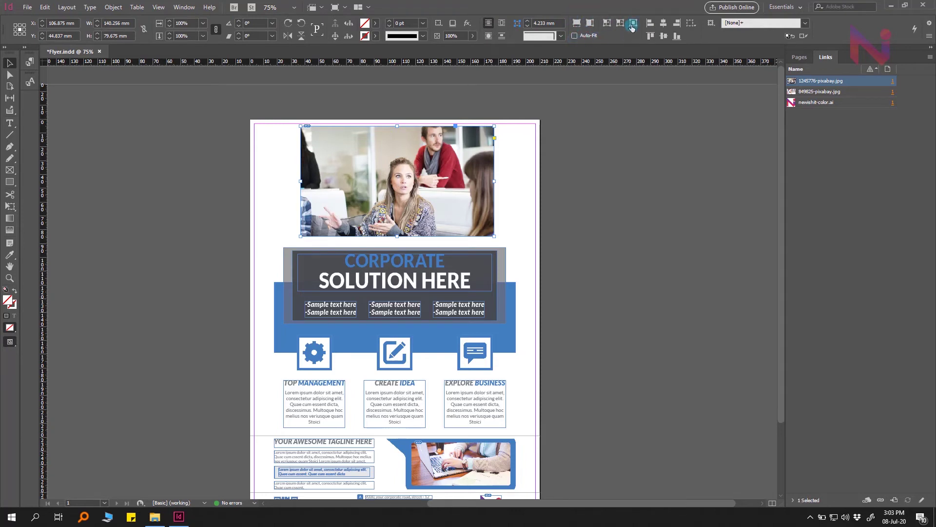
{"action": "right_click", "coordinate": [455, 155]}
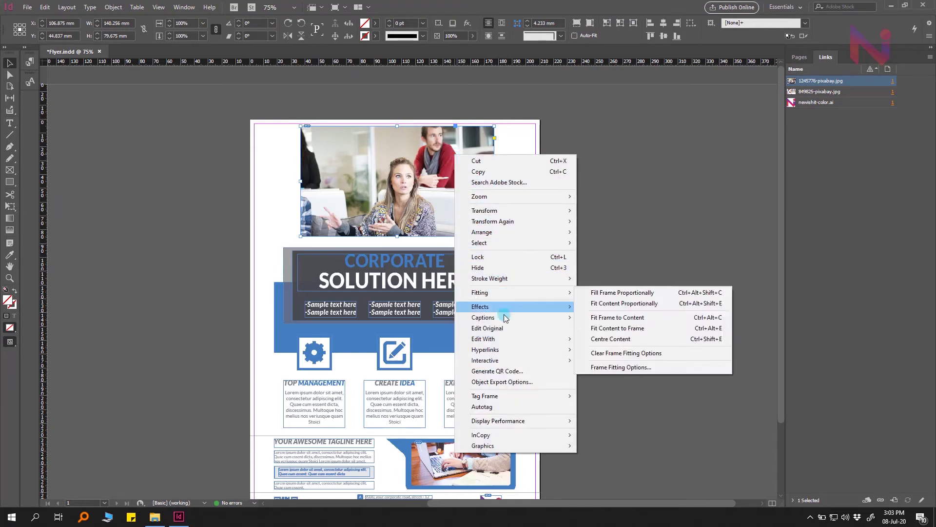
{"action": "mouse_move", "coordinate": [504, 292]}
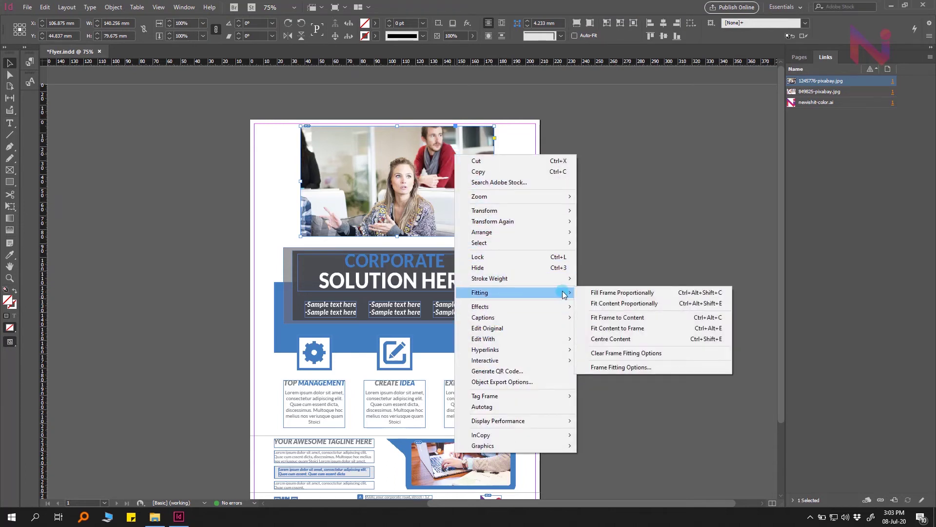
{"action": "left_click", "coordinate": [588, 292]}
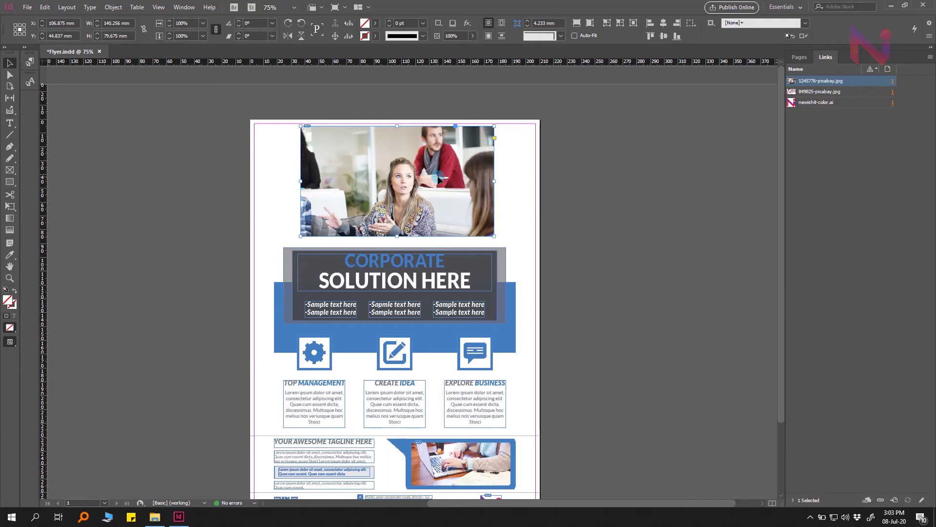
Apply Fill Frame Proportionally to the header photo so the image fills its frame.
{"action": "scroll", "coordinate": [439, 180], "scroll_direction": "left", "scroll_amount": 3}
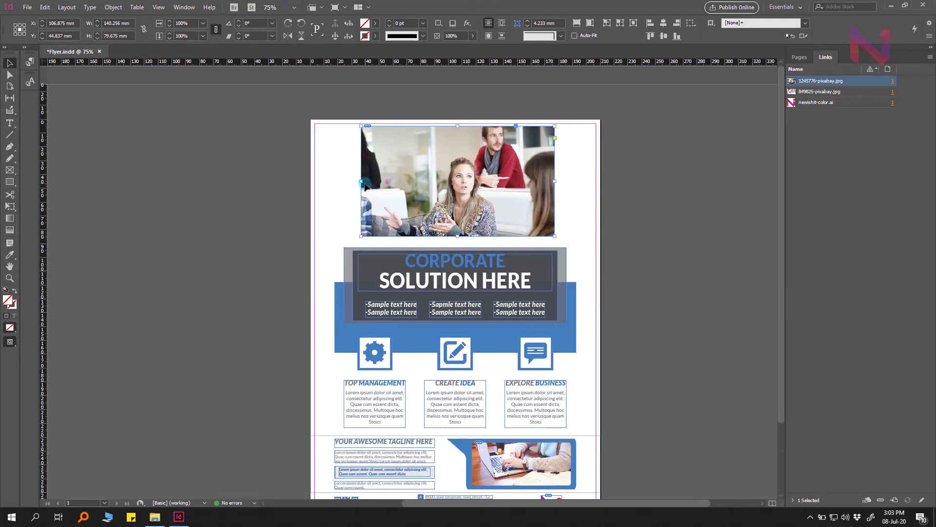
{"action": "key", "text": "ctrl+shift+a"}
{"action": "left_click", "coordinate": [401, 168]}
{"action": "left_click", "coordinate": [113, 6]}
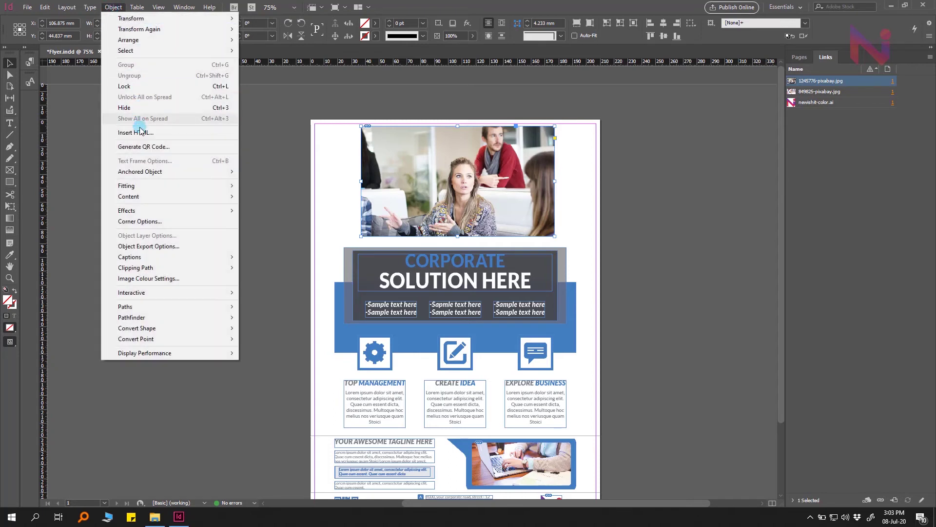
{"action": "mouse_move", "coordinate": [157, 186]}
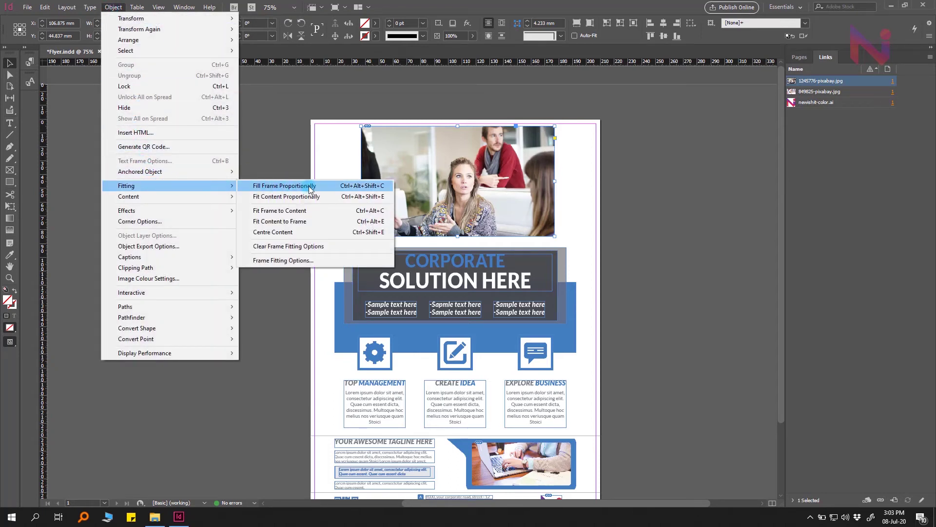
{"action": "left_click", "coordinate": [309, 186]}
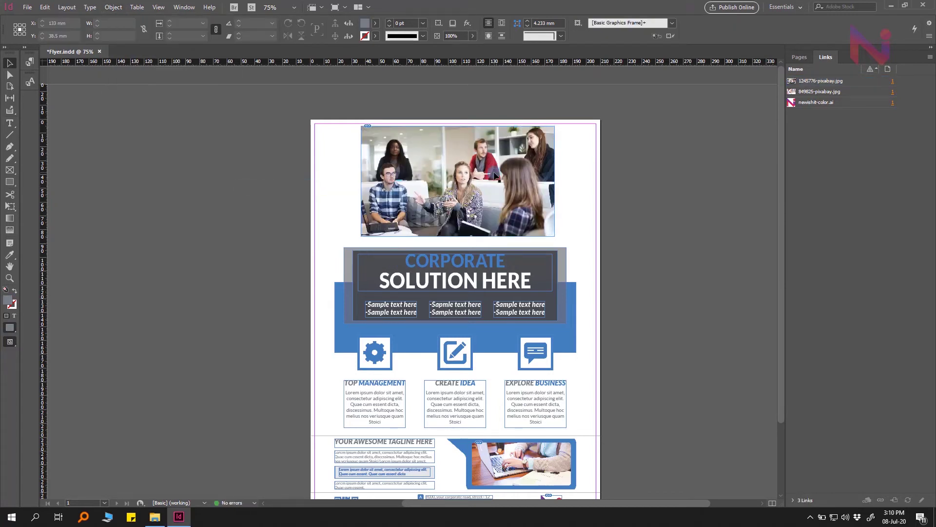
Select the image content inside the header frame and apply Fit Content Proportionally.
{"action": "left_click", "coordinate": [438, 179]}
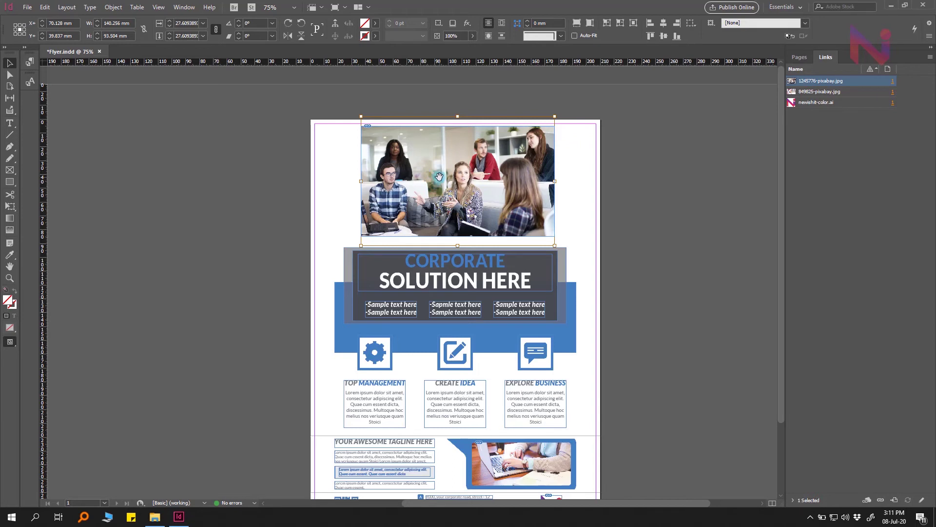
{"action": "right_click", "coordinate": [513, 170]}
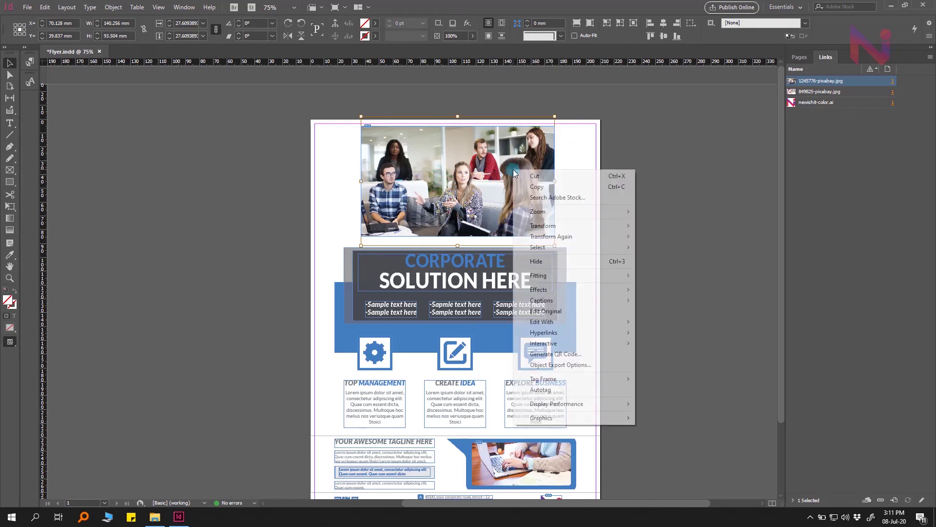
{"action": "mouse_move", "coordinate": [610, 275]}
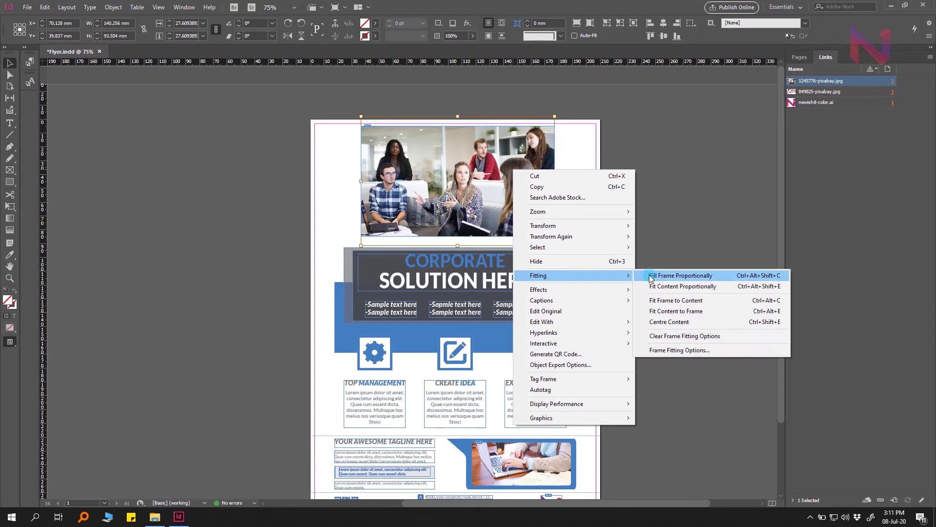
{"action": "left_click", "coordinate": [689, 287]}
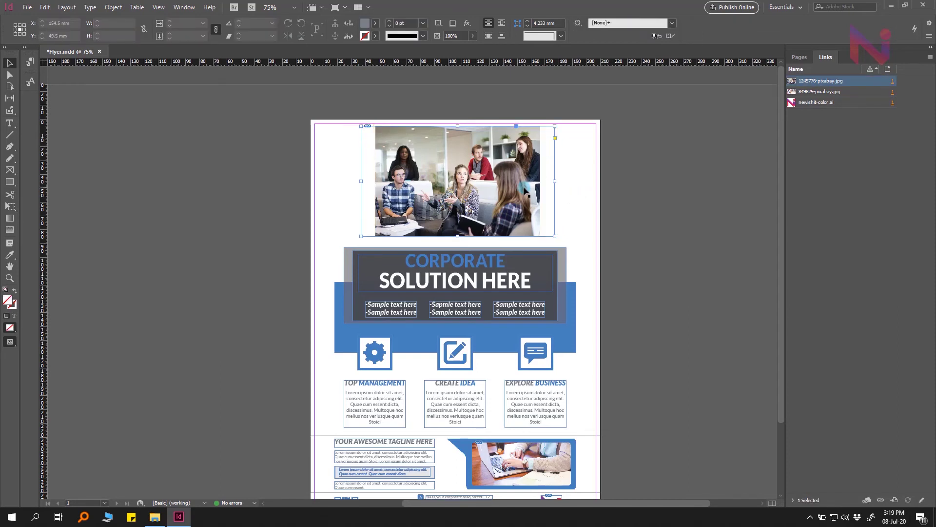
Apply Fit Frame to Content to the header photo so its frame hugs the image, and deselect it.
{"action": "right_click", "coordinate": [525, 189]}
{"action": "mouse_move", "coordinate": [566, 315]}
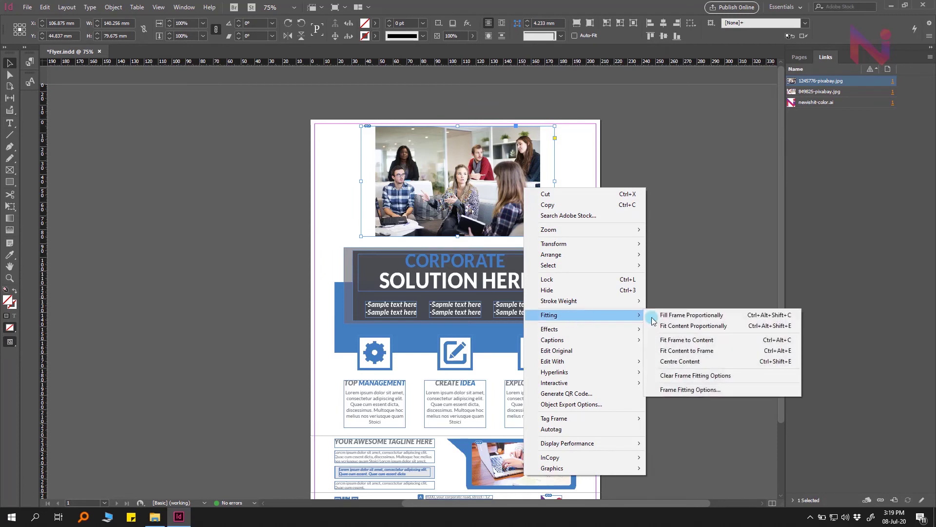
{"action": "left_click", "coordinate": [689, 341]}
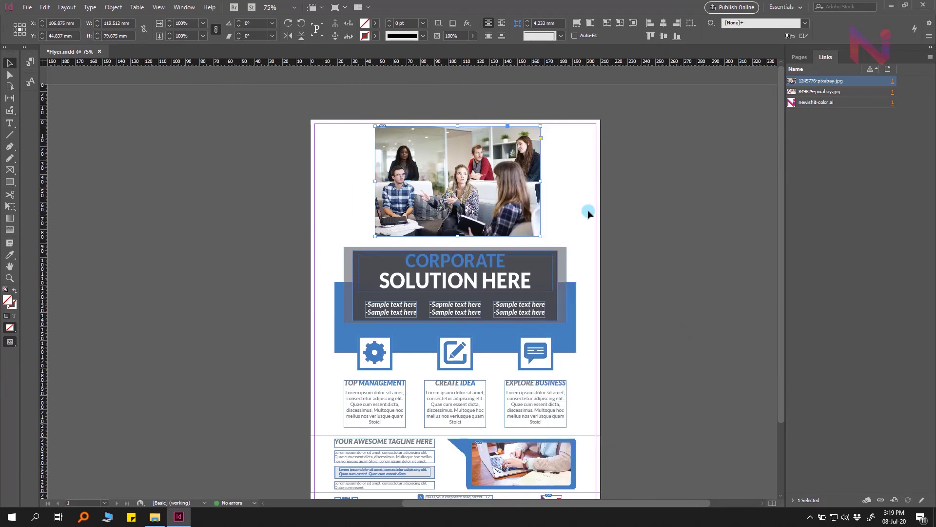
{"action": "left_click", "coordinate": [556, 199]}
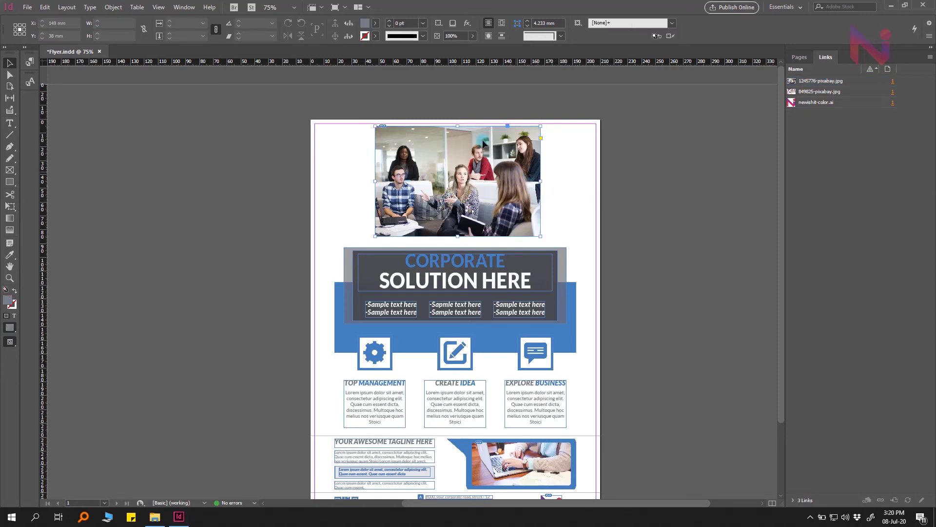
Resize the header photo's frame about its centre to about 151 × 64 mm, making it wider and shorter.
{"action": "left_click", "coordinate": [461, 127]}
{"action": "left_click_drag", "start_coordinate": [458, 126], "coordinate": [458, 136]}
{"action": "left_click_drag", "start_coordinate": [540, 181], "coordinate": [561, 182]}
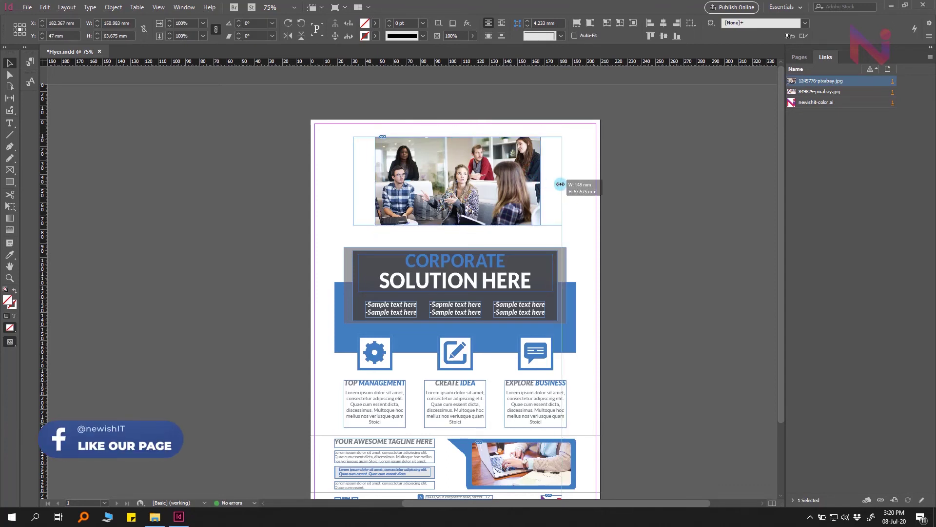
Apply Fit Content to Frame to stretch the header photo to its resized frame.
{"action": "right_click", "coordinate": [526, 173]}
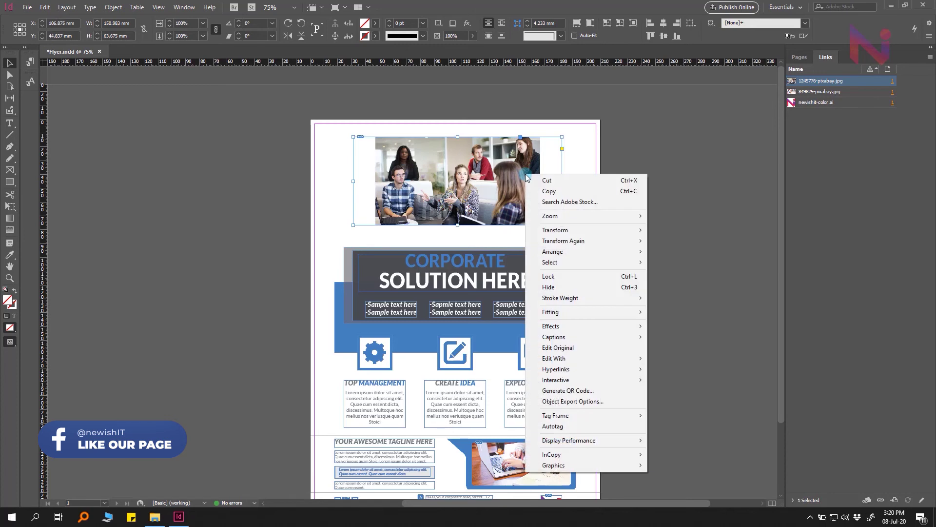
{"action": "mouse_move", "coordinate": [563, 314]}
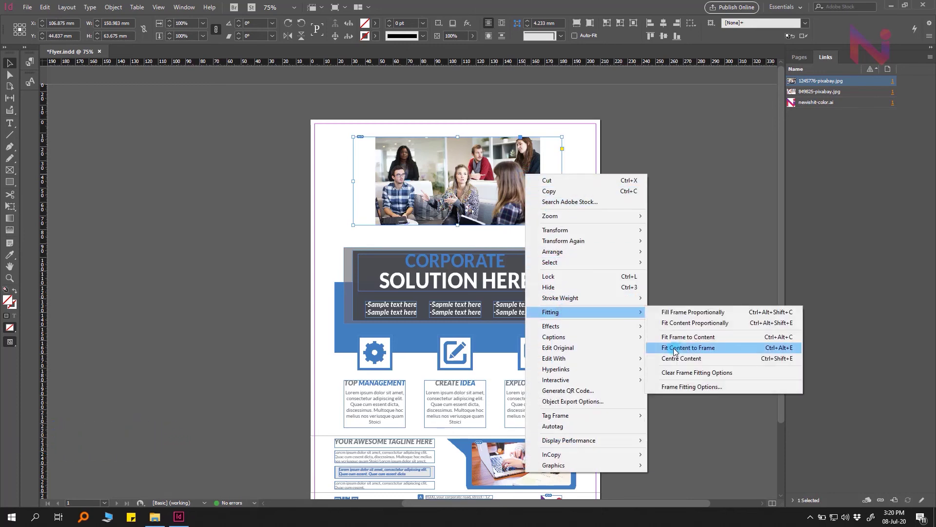
{"action": "left_click", "coordinate": [712, 347]}
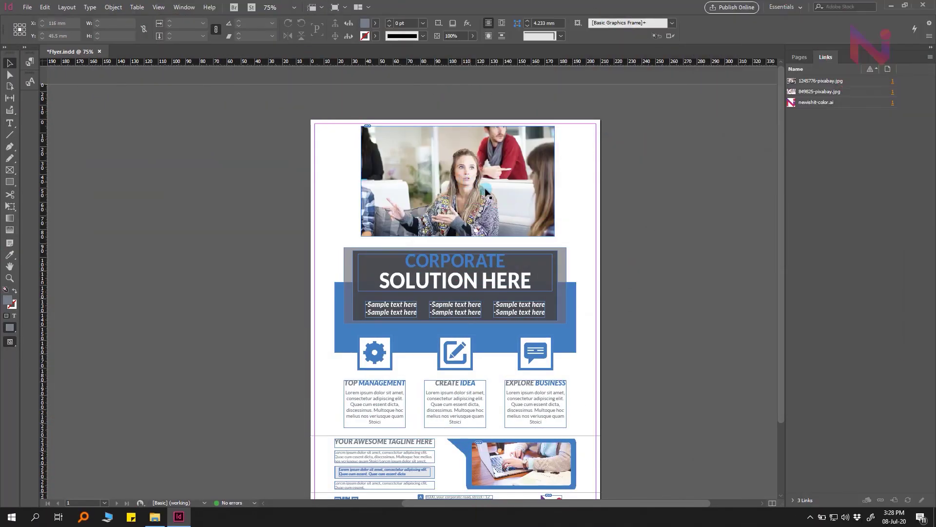
Select the header photo's frame and apply Fill Frame Proportionally so the image fills it.
{"action": "left_click", "coordinate": [526, 169]}
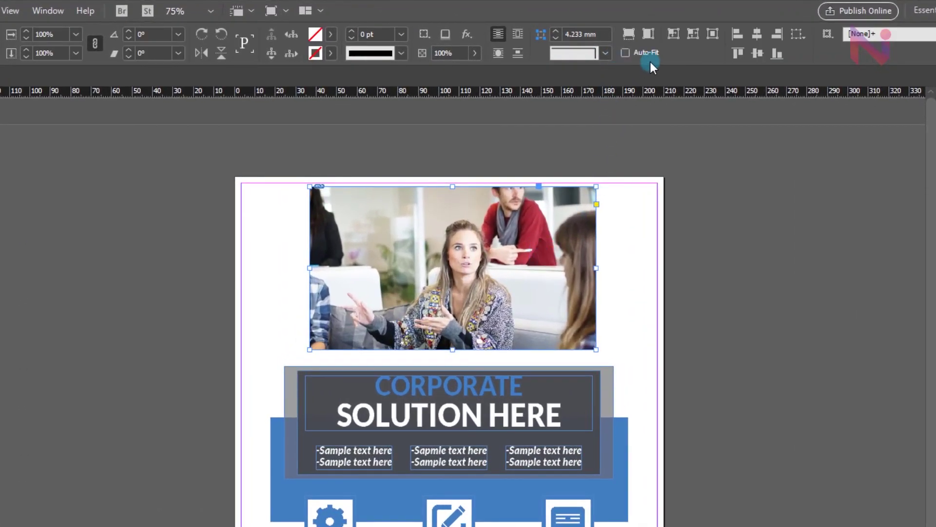
{"action": "left_click", "coordinate": [628, 34]}
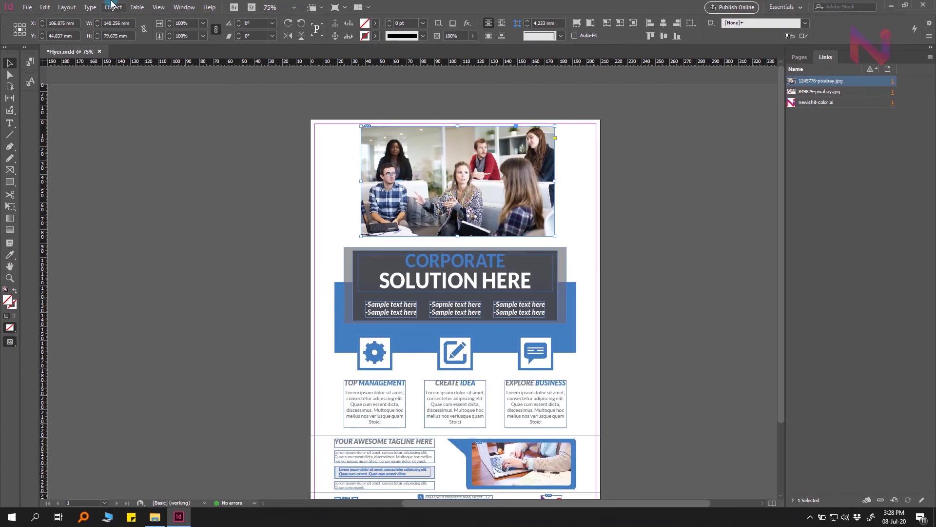
Review the fitting commands and their keyboard shortcuts for the header photo frame, and deselect the frame.
{"action": "left_click", "coordinate": [113, 7]}
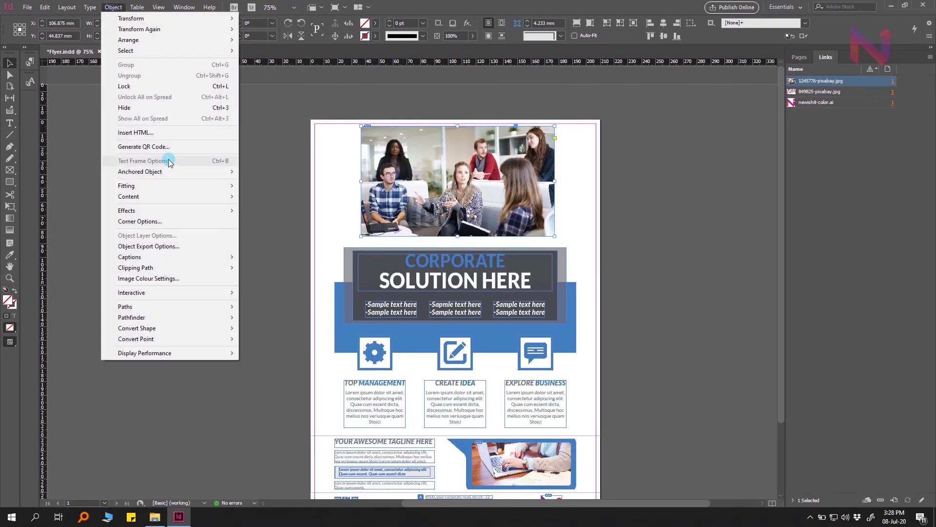
{"action": "mouse_move", "coordinate": [229, 186]}
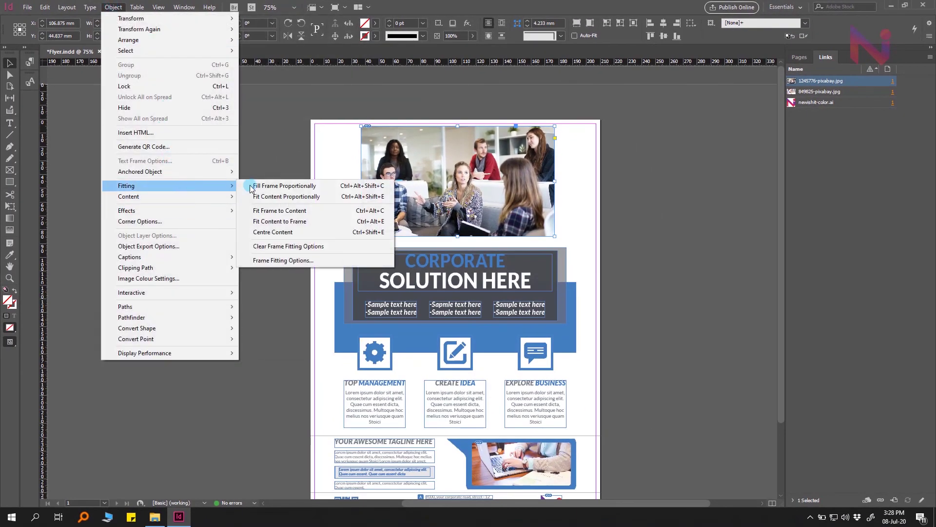
{"action": "left_click", "coordinate": [535, 156]}
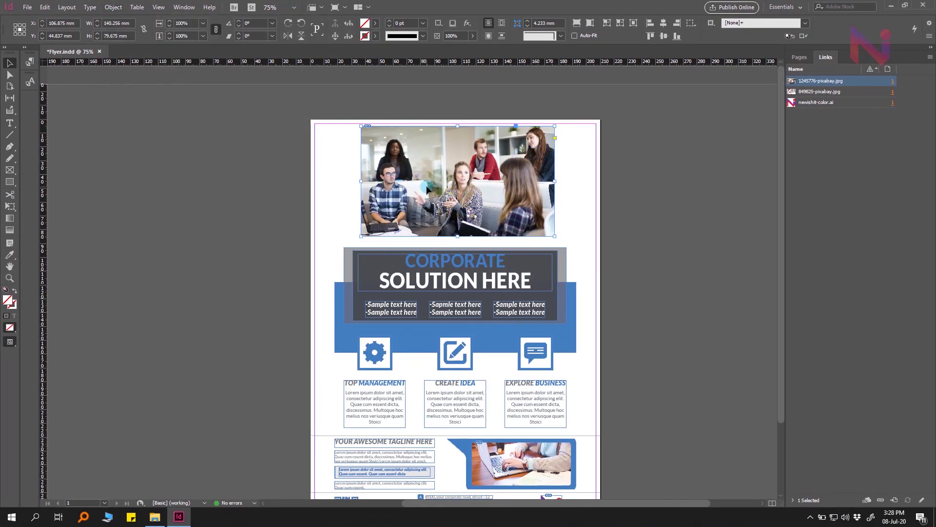
{"action": "right_click", "coordinate": [528, 161]}
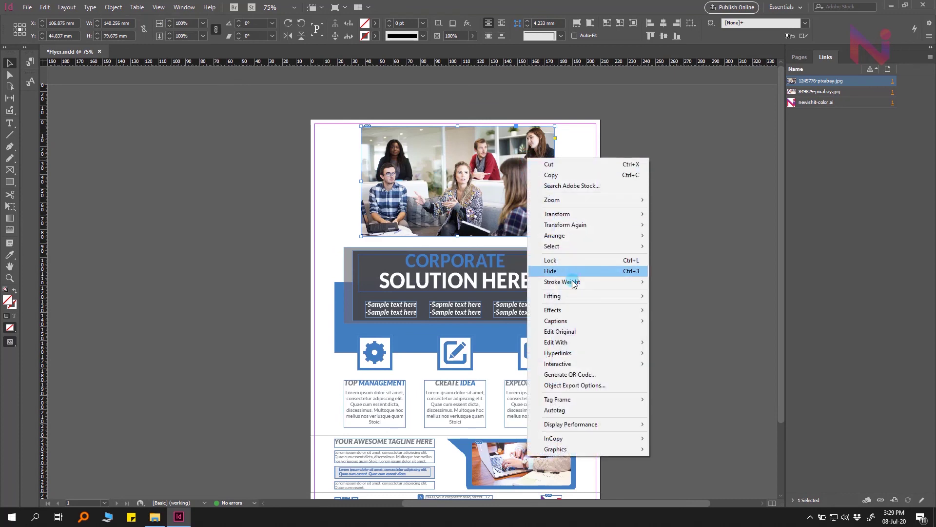
{"action": "mouse_move", "coordinate": [584, 317]}
{"action": "mouse_move", "coordinate": [581, 298]}
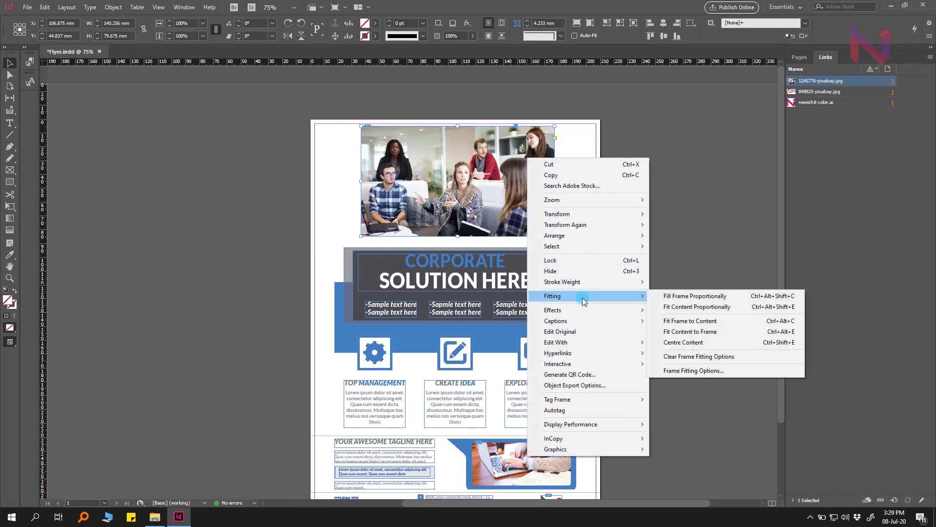
{"action": "left_click", "coordinate": [774, 298]}
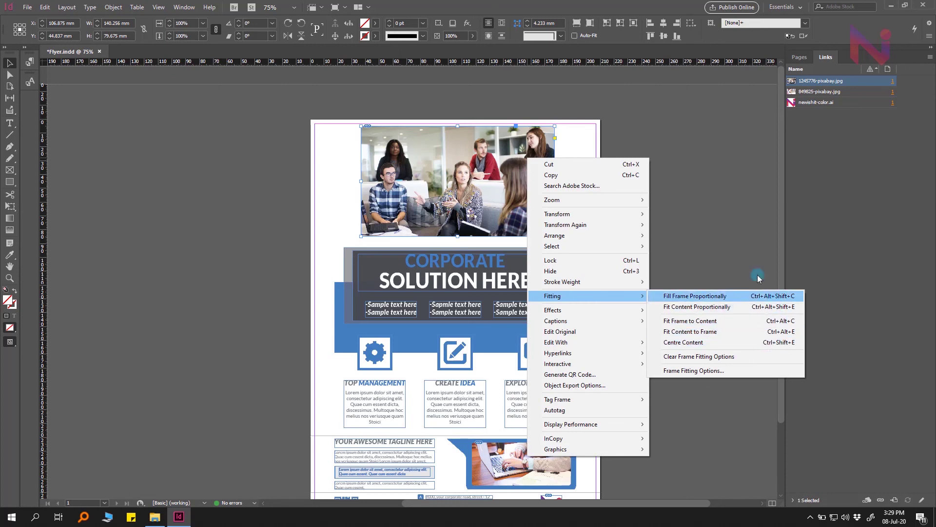
{"action": "left_click", "coordinate": [585, 166]}
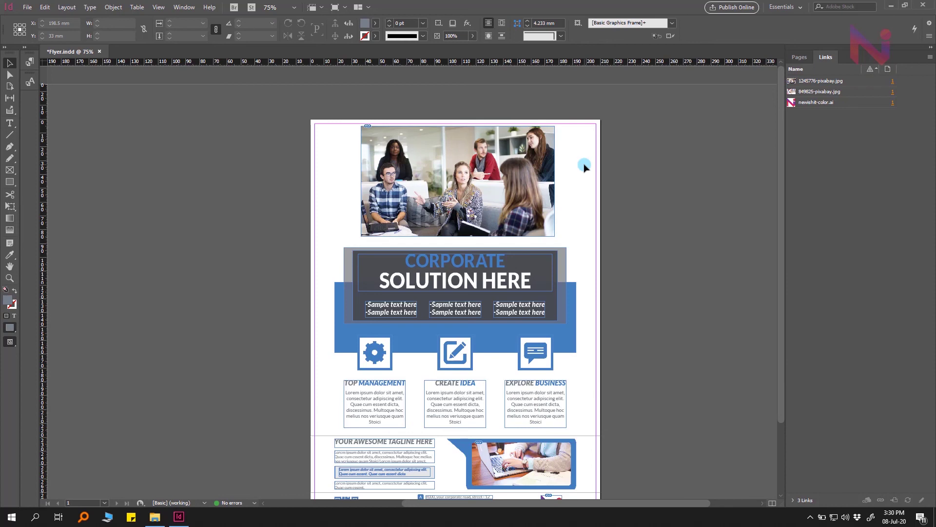
{"action": "left_click", "coordinate": [324, 183]}
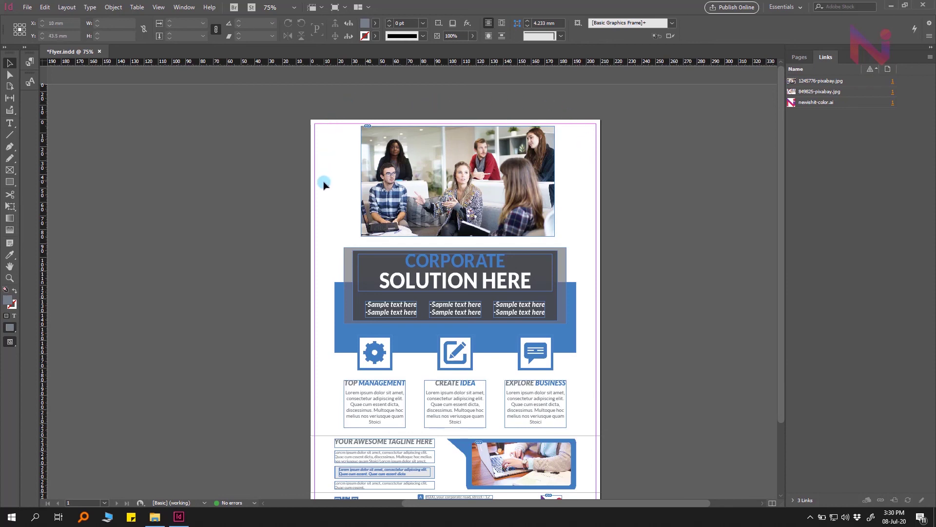